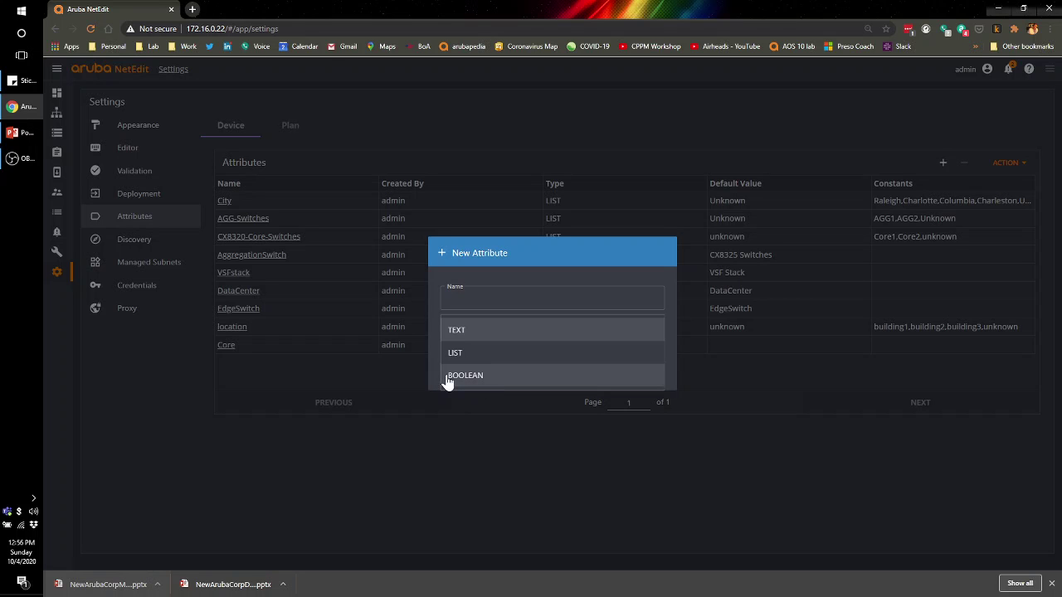
- Discard the blank new attribute and examine the City attribute's type, list values and default value
{"action": "left_click", "coordinate": [529, 253]}
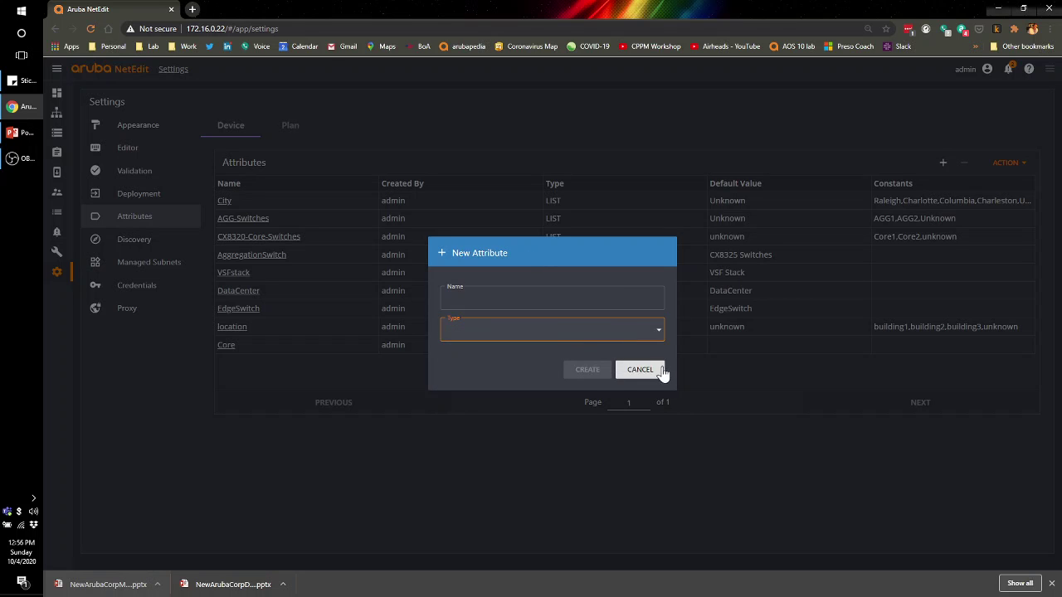
{"action": "left_click", "coordinate": [640, 370]}
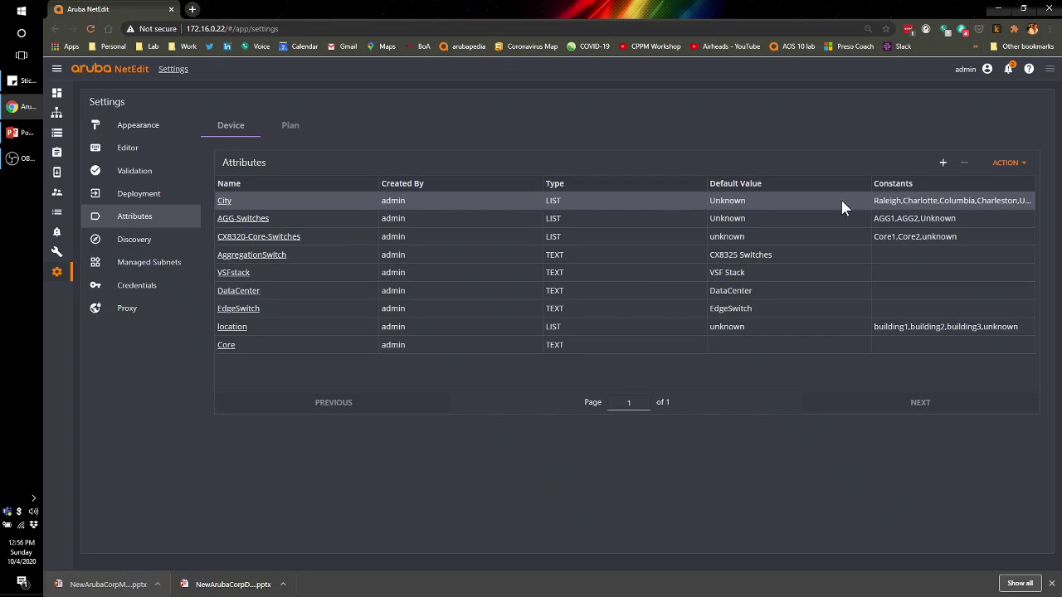
{"action": "left_click", "coordinate": [226, 206]}
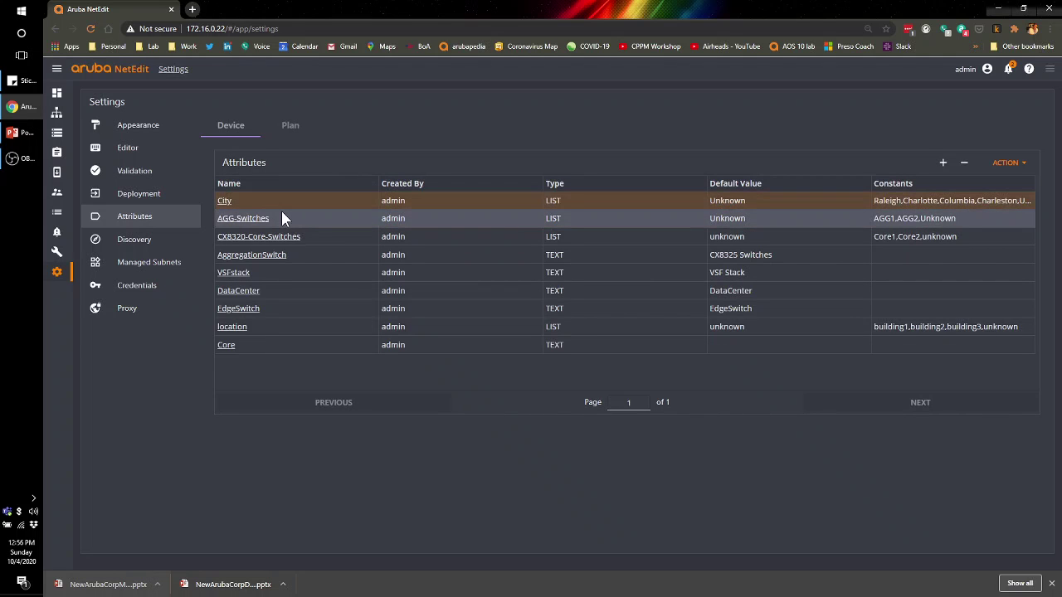
{"action": "left_click", "coordinate": [223, 204]}
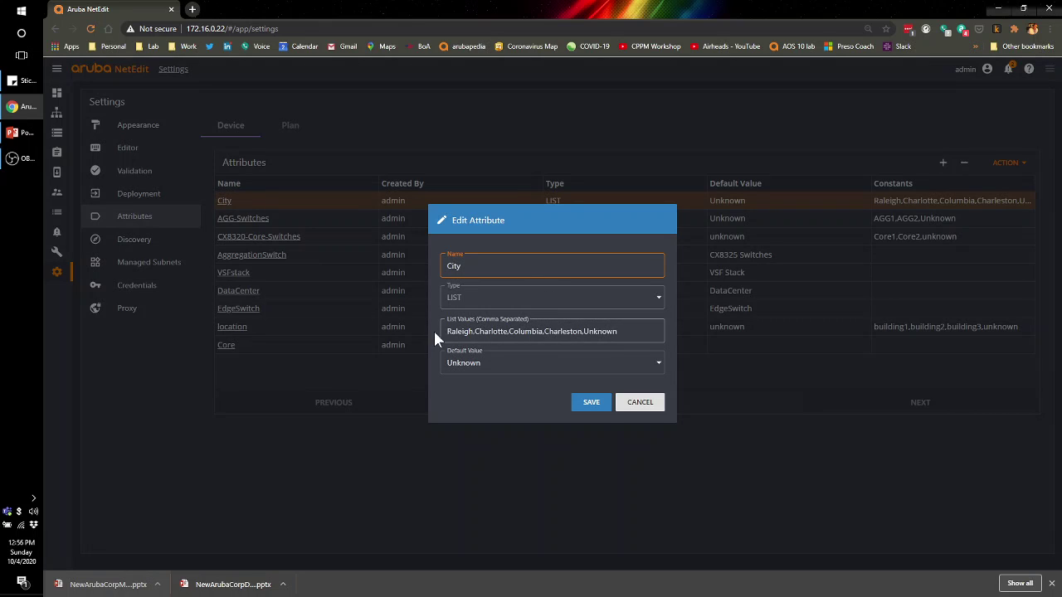
{"action": "left_click", "coordinate": [471, 330]}
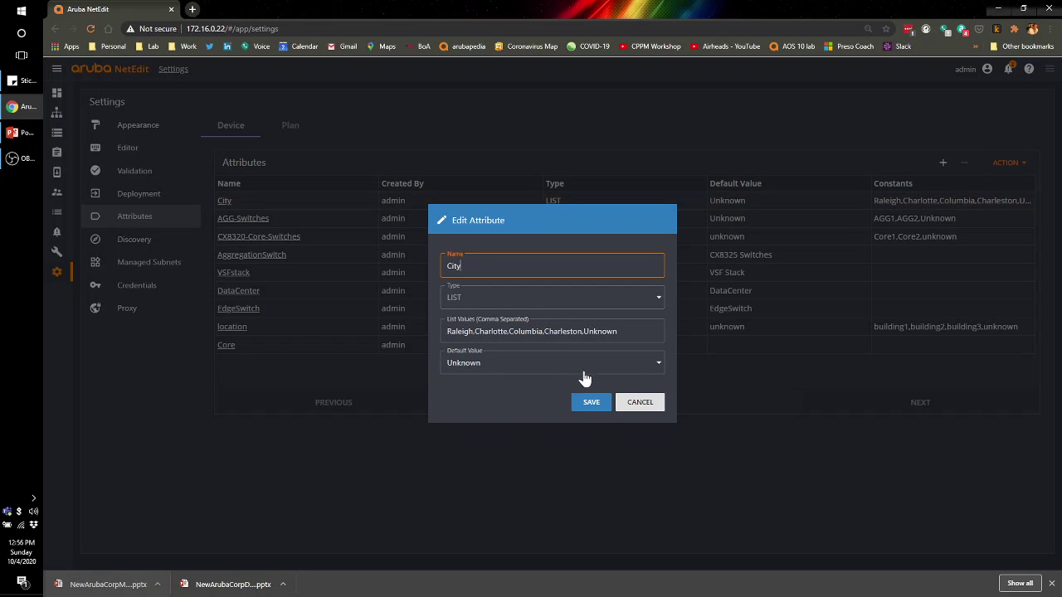
{"action": "left_click", "coordinate": [639, 404]}
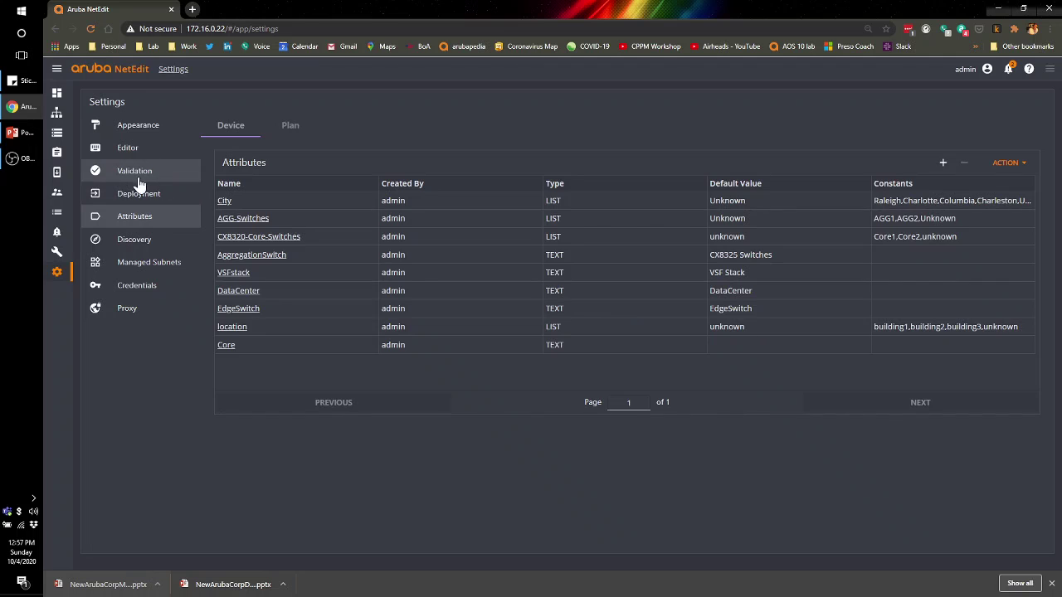
- Assign the City attribute value Raleigh to the CX6300-stack device and save it
{"action": "left_click", "coordinate": [58, 135]}
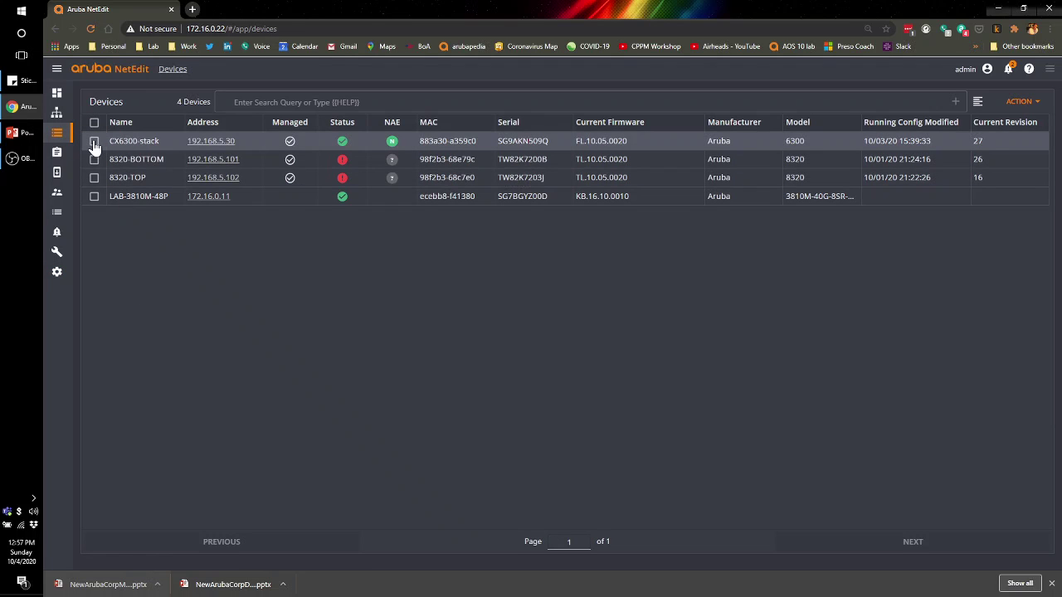
{"action": "left_click", "coordinate": [95, 141]}
{"action": "left_click", "coordinate": [1027, 102]}
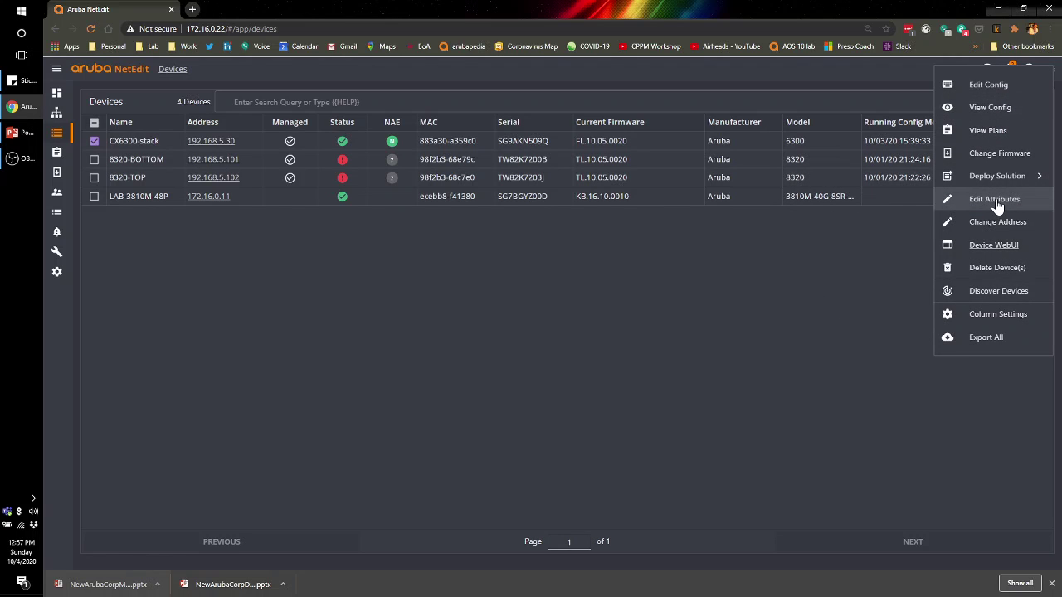
{"action": "left_click", "coordinate": [996, 201]}
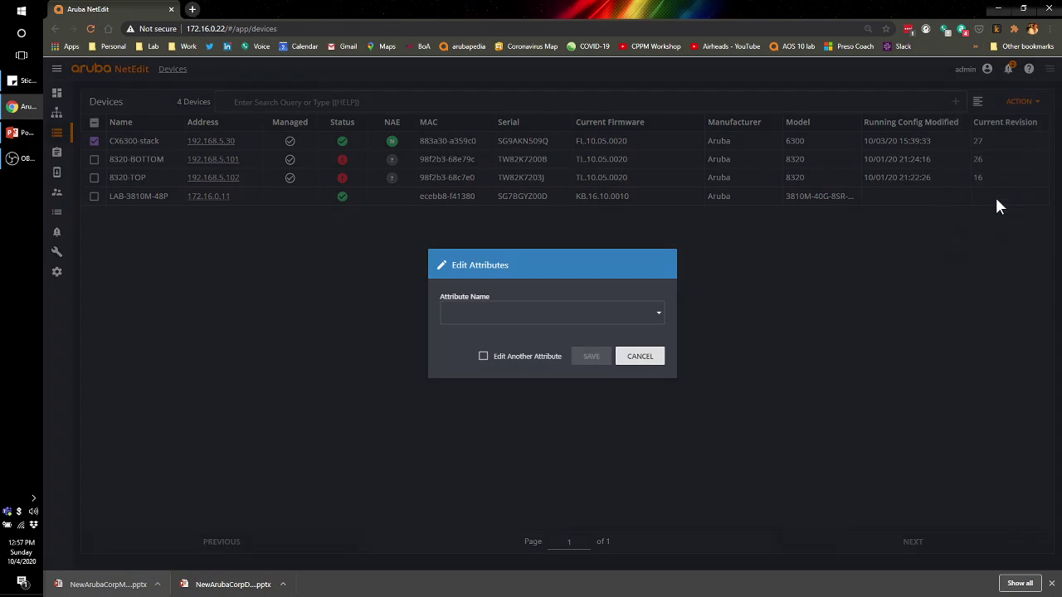
{"action": "left_click", "coordinate": [649, 323]}
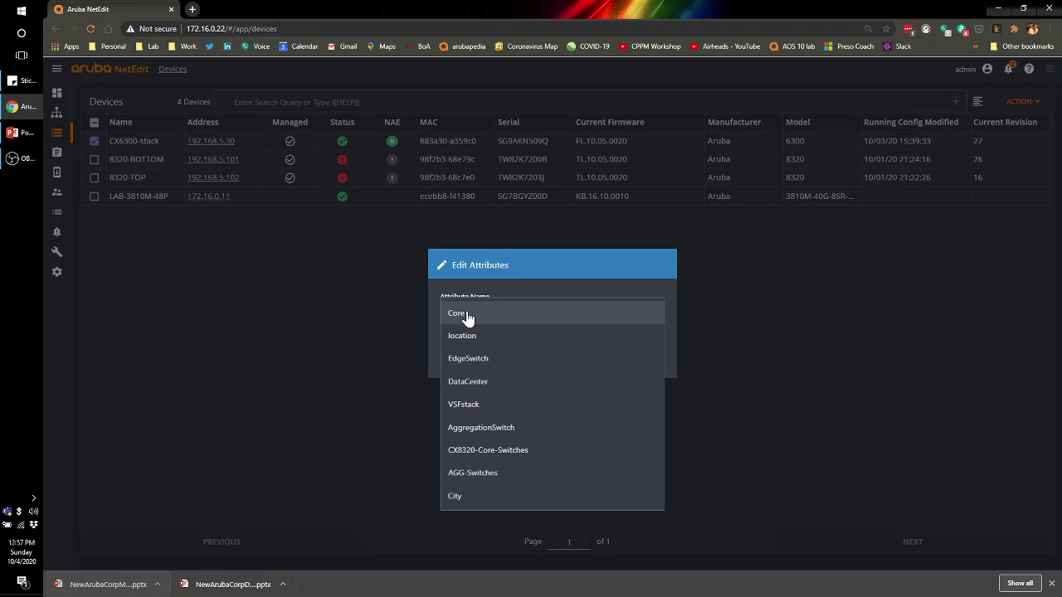
{"action": "left_click", "coordinate": [456, 498]}
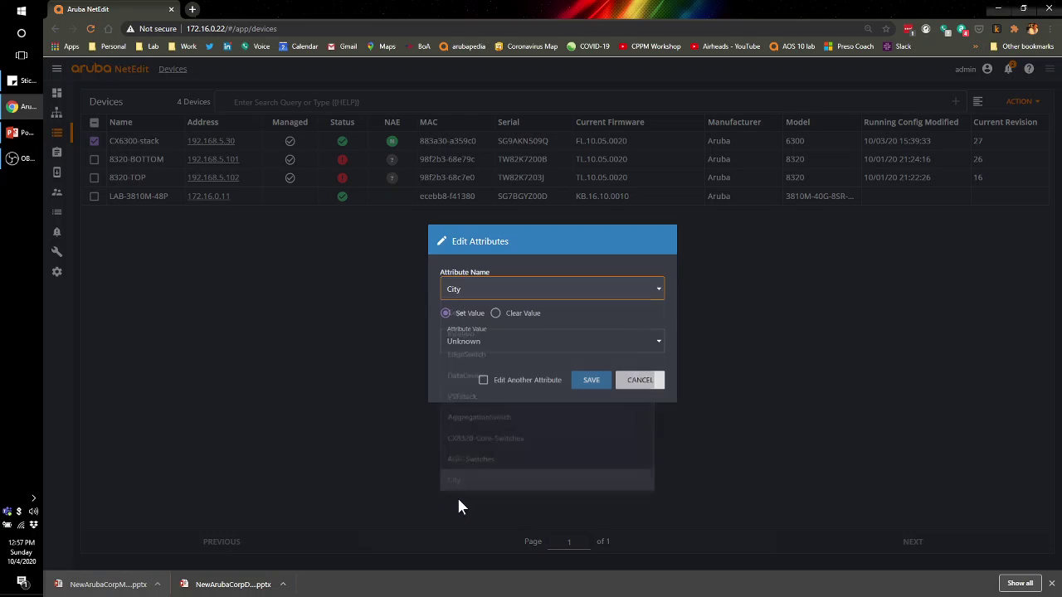
{"action": "left_click", "coordinate": [484, 349]}
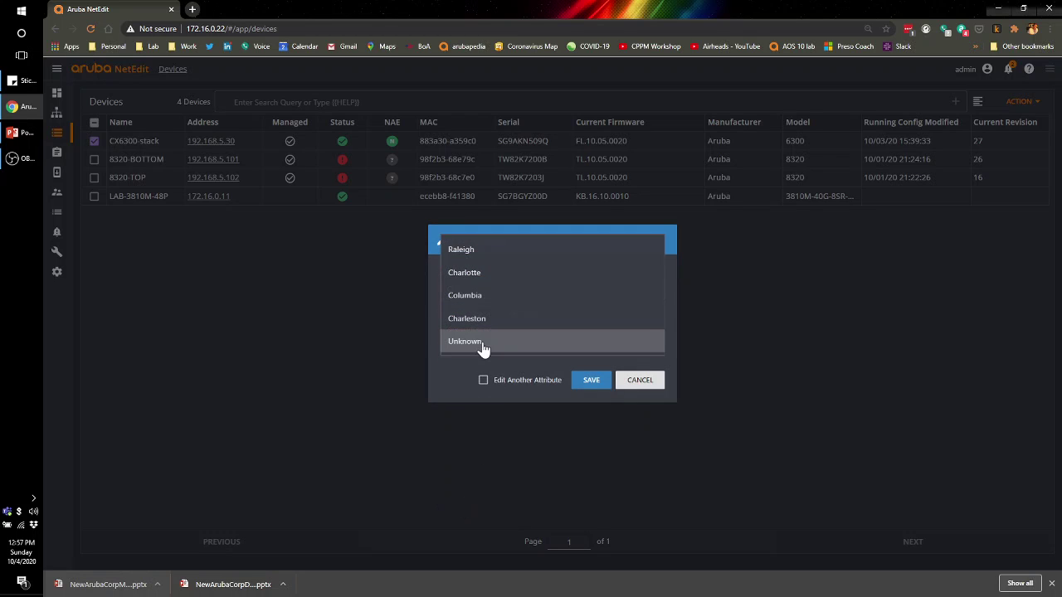
{"action": "left_click", "coordinate": [464, 251]}
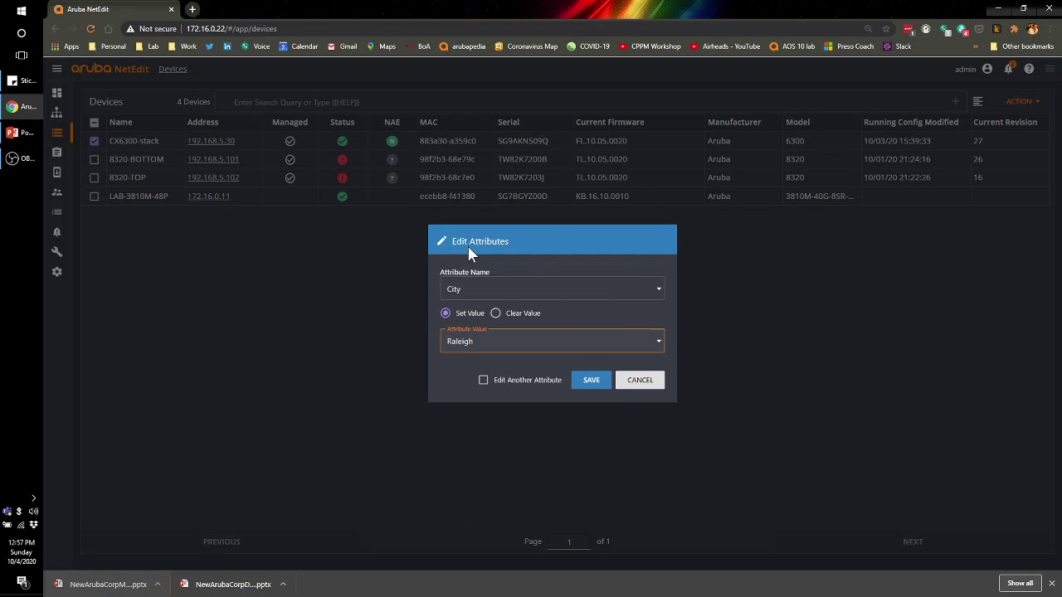
{"action": "left_click", "coordinate": [591, 384]}
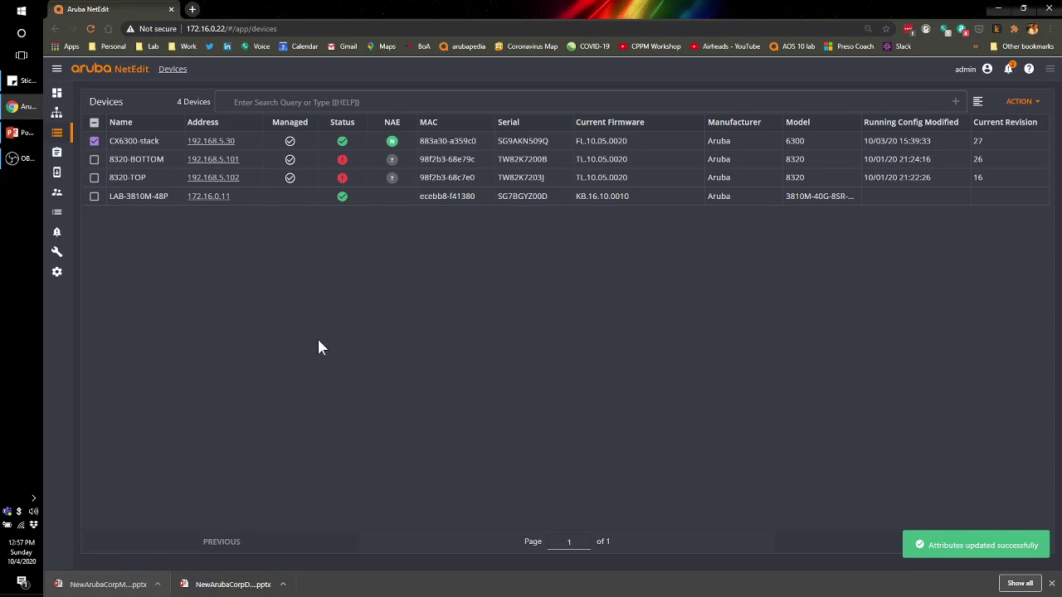
- Review the configured notification methods and the fields needed to add a Slack method, without adding one
{"action": "left_click", "coordinate": [55, 277]}
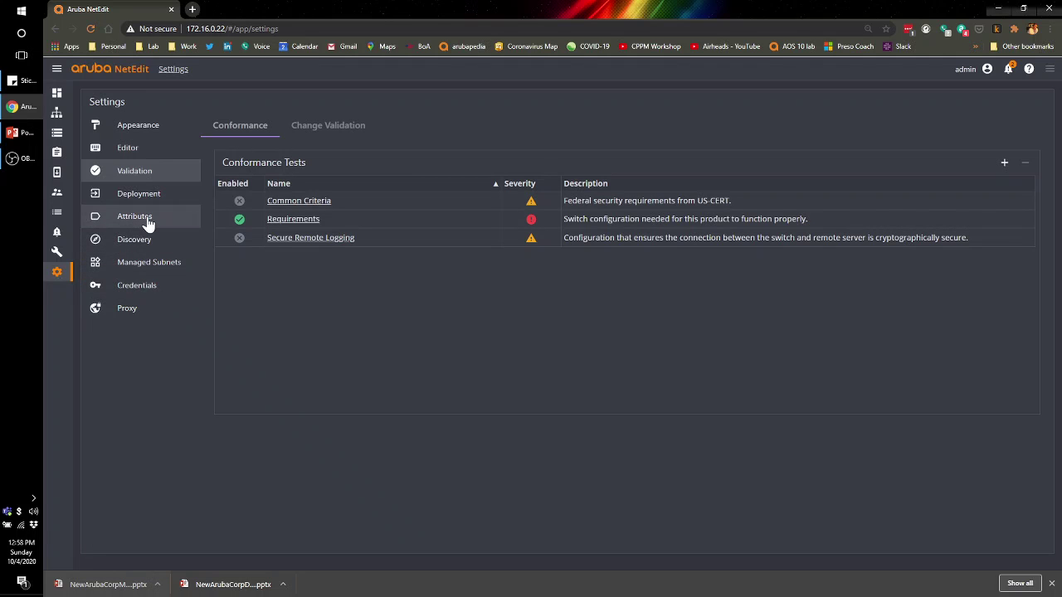
{"action": "left_click", "coordinate": [57, 236]}
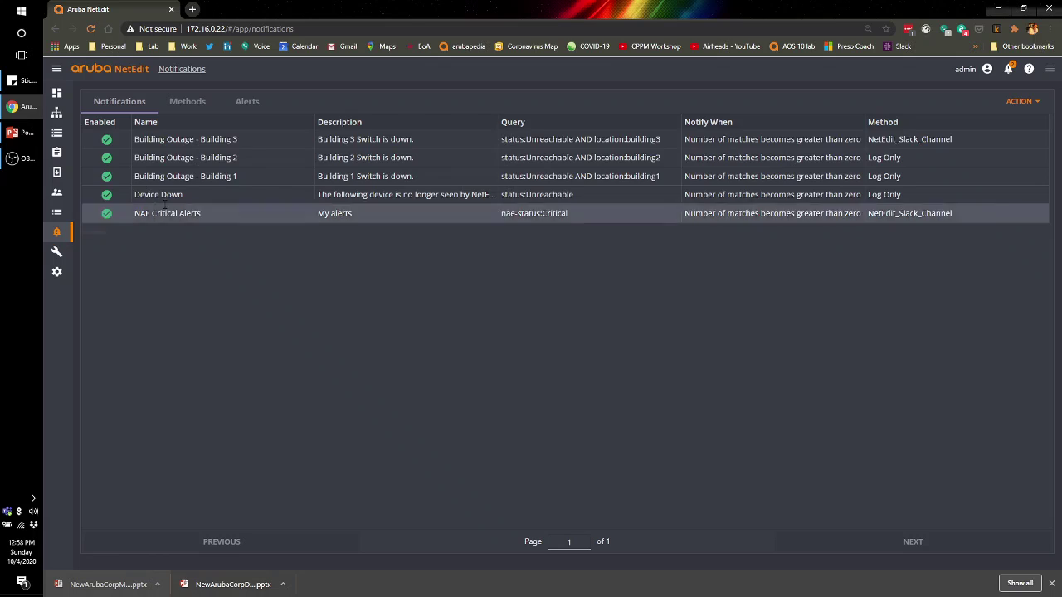
{"action": "left_click", "coordinate": [181, 104]}
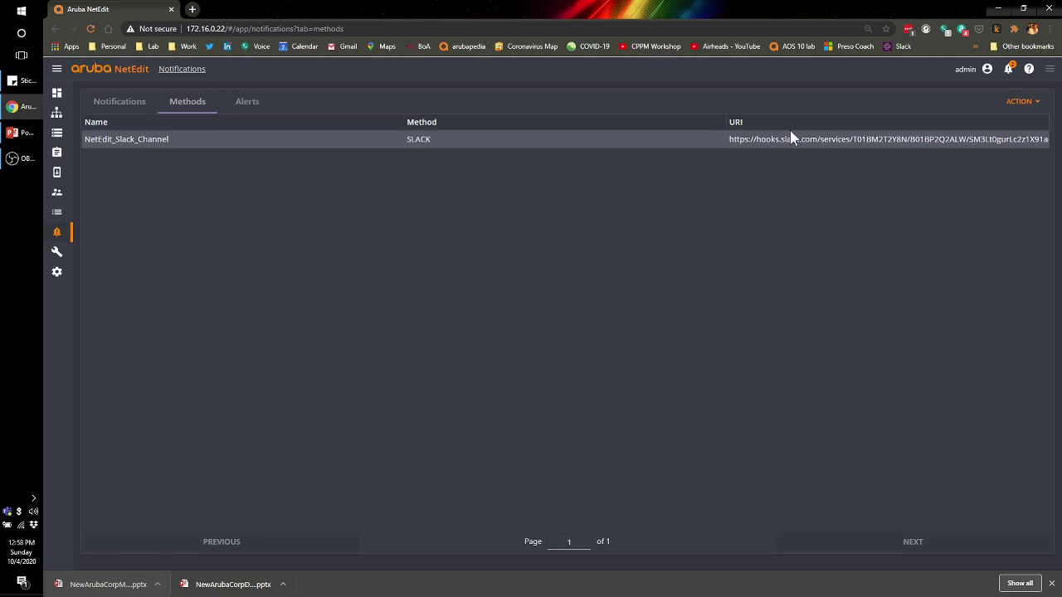
{"action": "left_click", "coordinate": [1018, 101]}
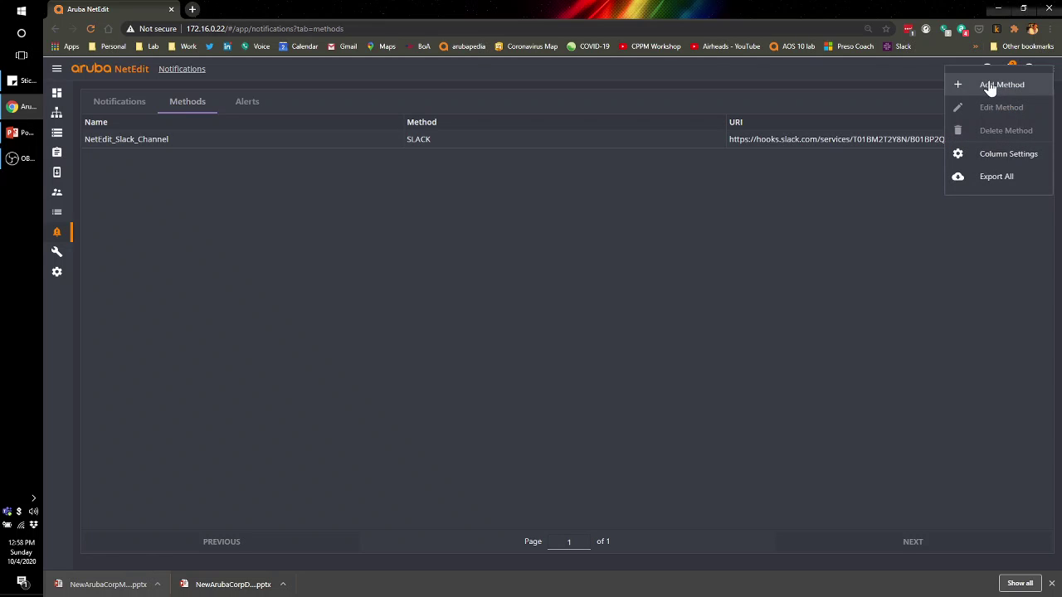
{"action": "left_click", "coordinate": [991, 88]}
{"action": "left_click", "coordinate": [572, 304]}
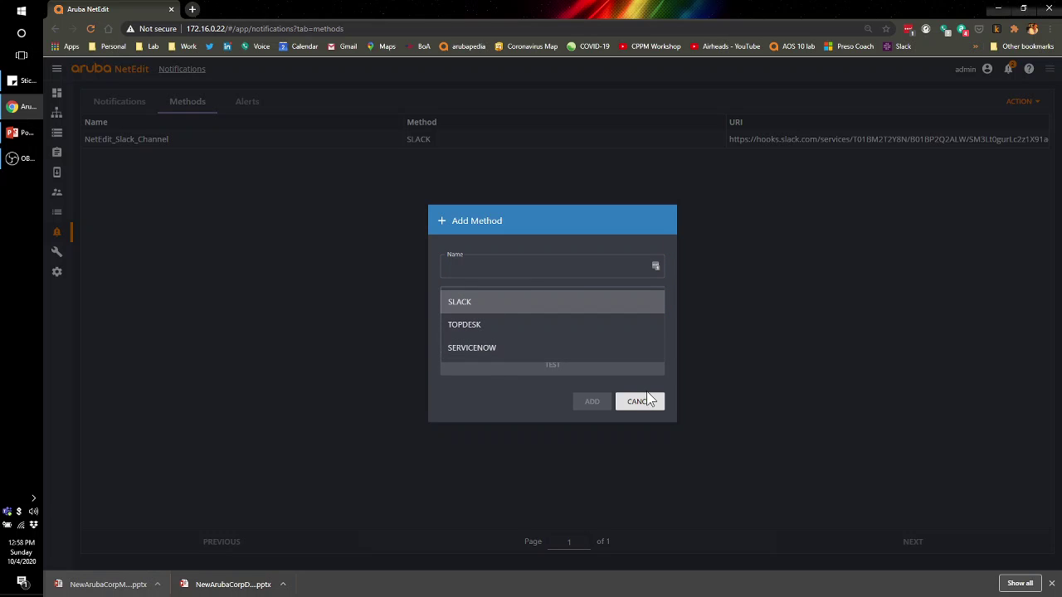
{"action": "left_click", "coordinate": [599, 307]}
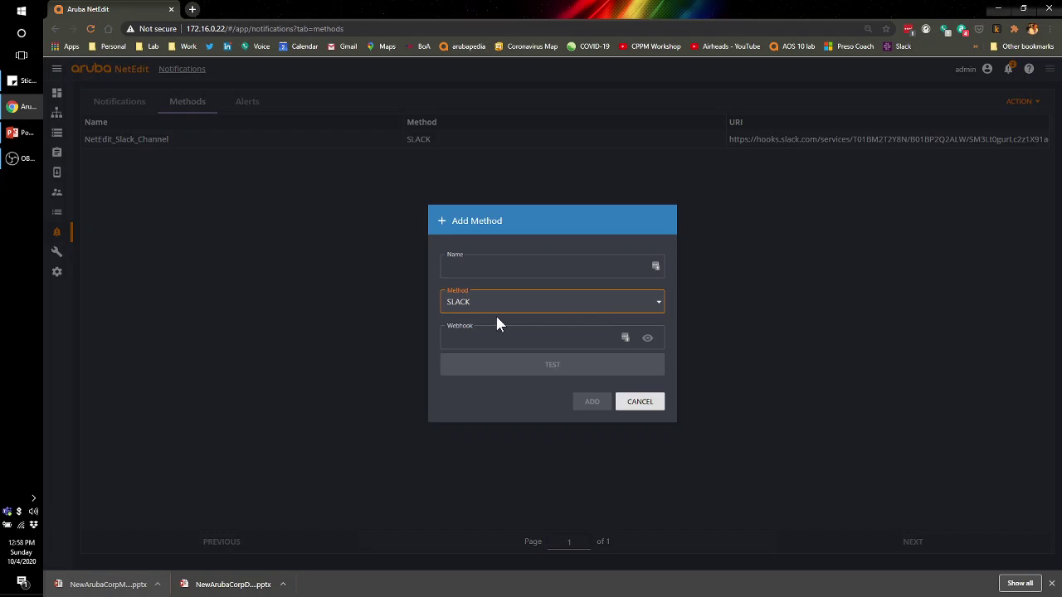
{"action": "left_click", "coordinate": [461, 267]}
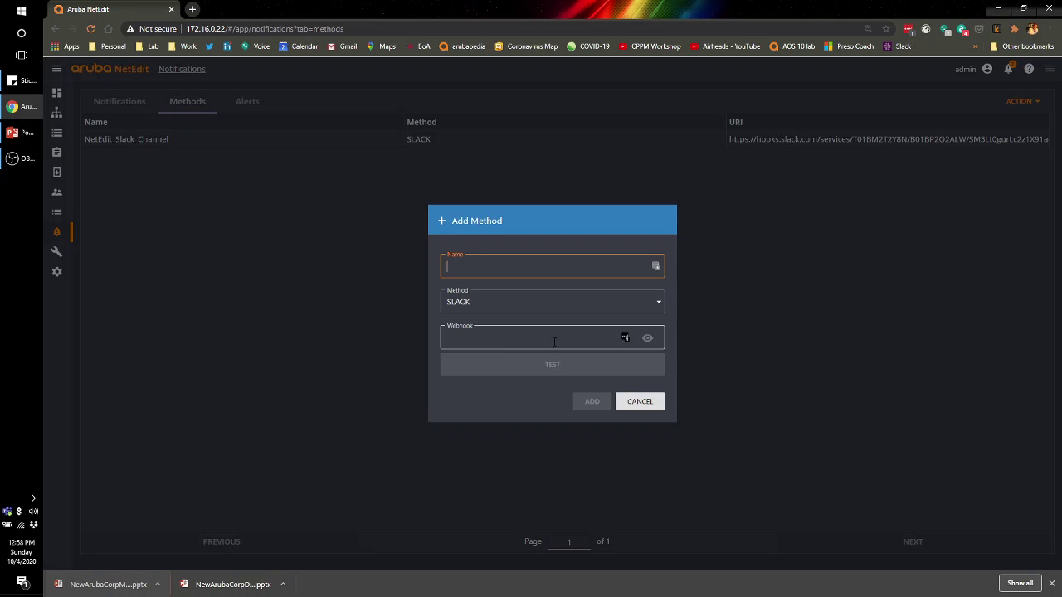
{"action": "left_click", "coordinate": [640, 404]}
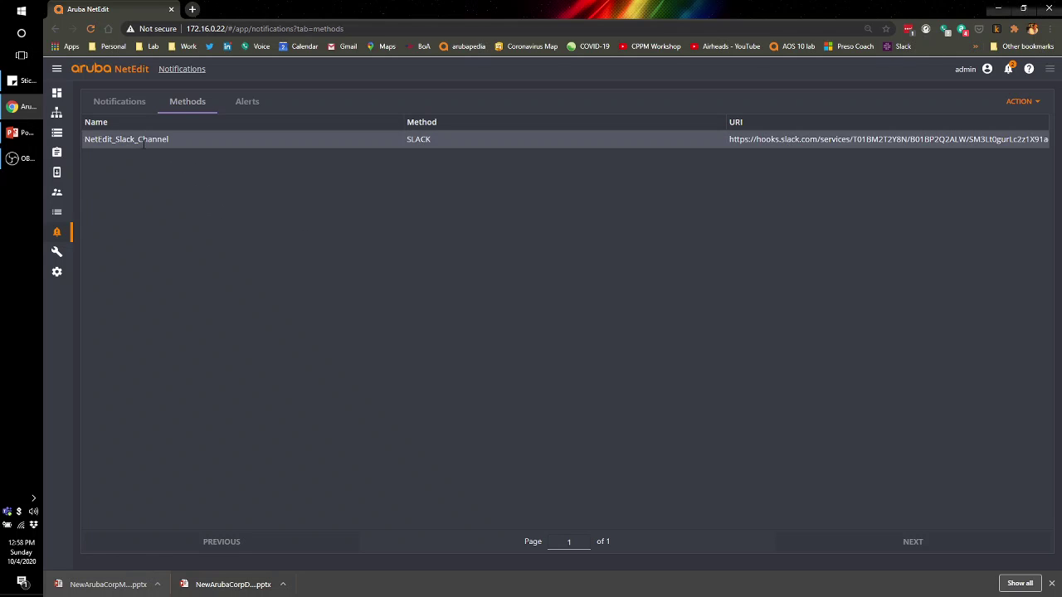
- Start a new notification named "City Outage - Raleigh" with the description "The Raleigh office is having a network issue"
{"action": "left_click", "coordinate": [128, 106]}
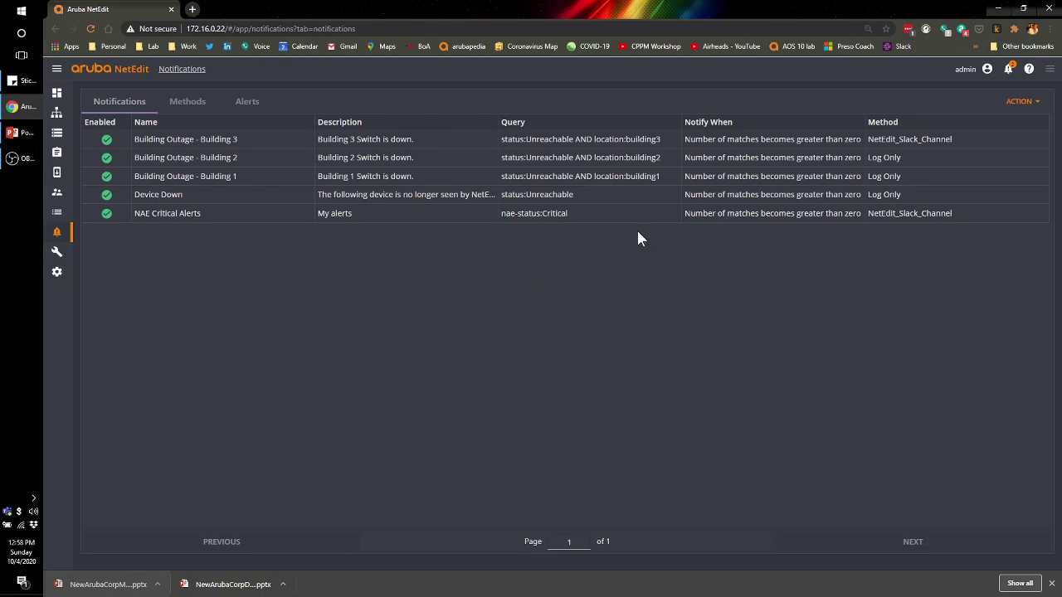
{"action": "left_click", "coordinate": [1019, 102]}
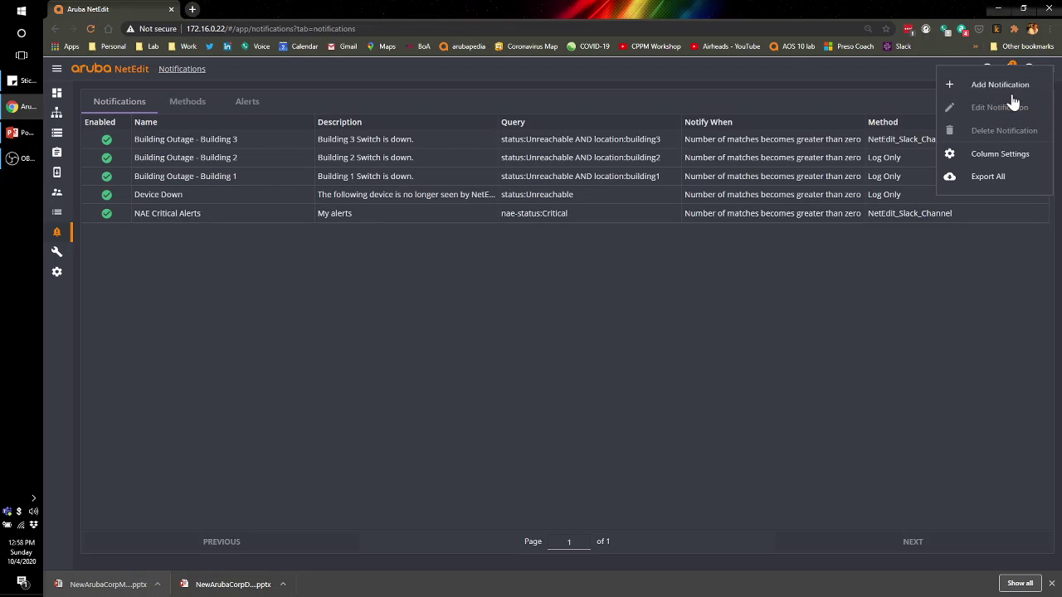
{"action": "left_click", "coordinate": [998, 84]}
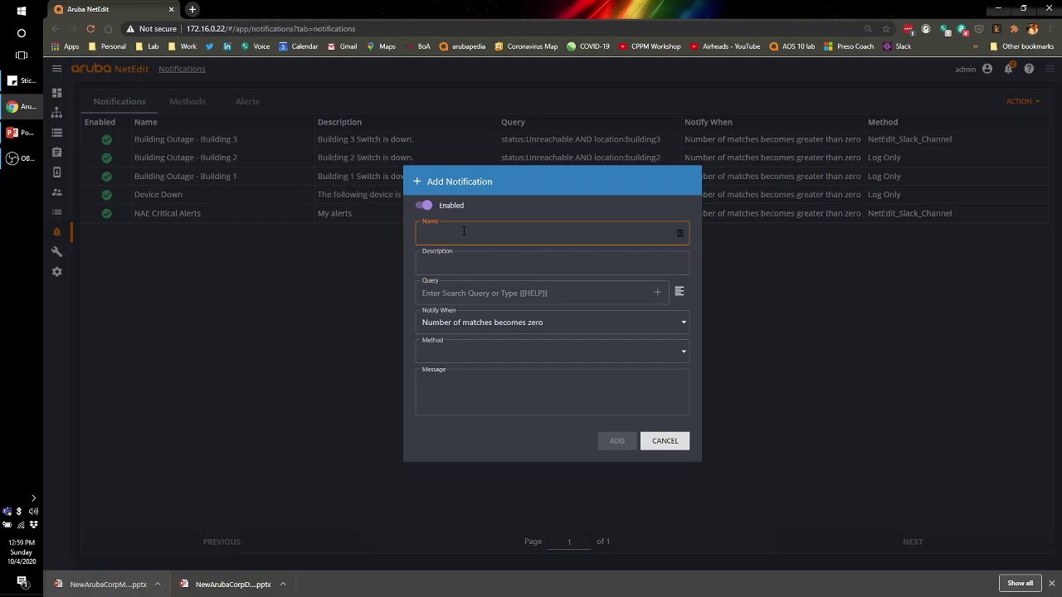
{"action": "type", "text": "City OUtage - Raleigh"}
{"action": "left_click", "coordinate": [551, 266]}
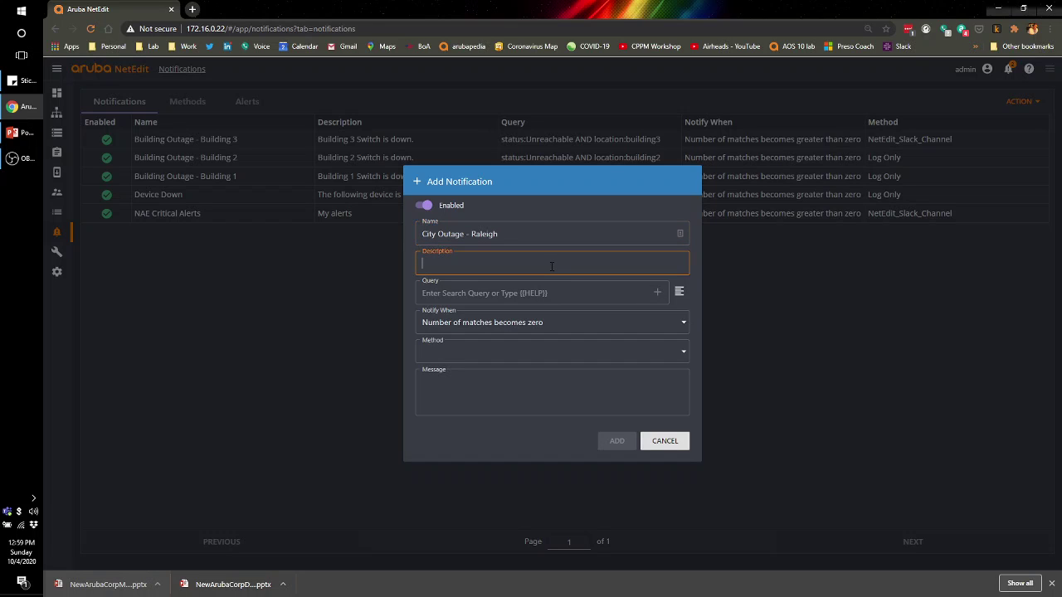
{"action": "type", "text": "The Raleigh office is having an network issue"}
{"action": "key", "text": "Tab"}
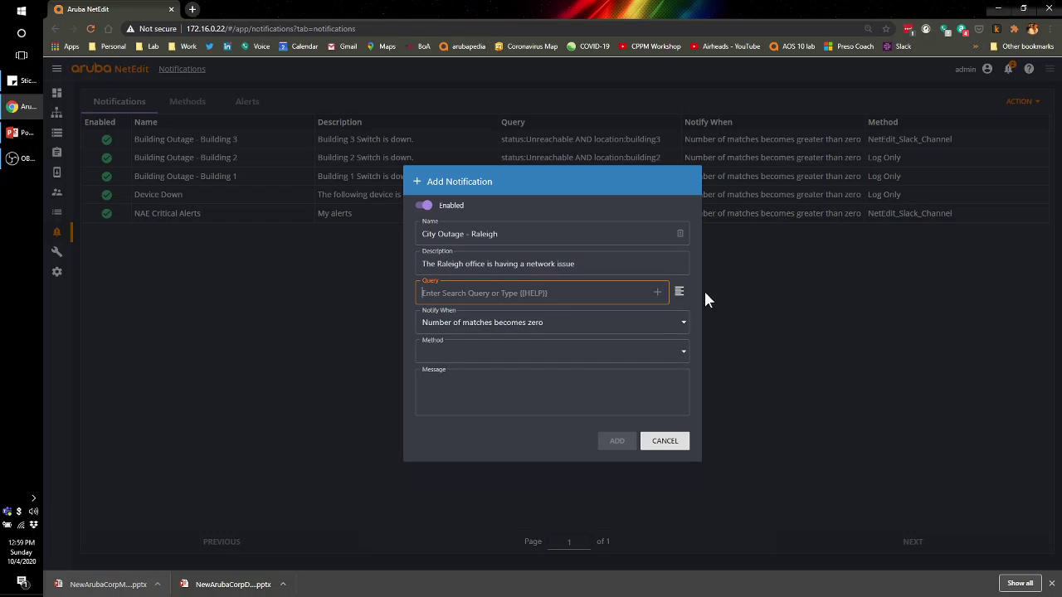
- Build the notification query from the saved Unreachable Devices query, extending it to "status:Unreachable AND City:Raleigh"
{"action": "left_click", "coordinate": [679, 293]}
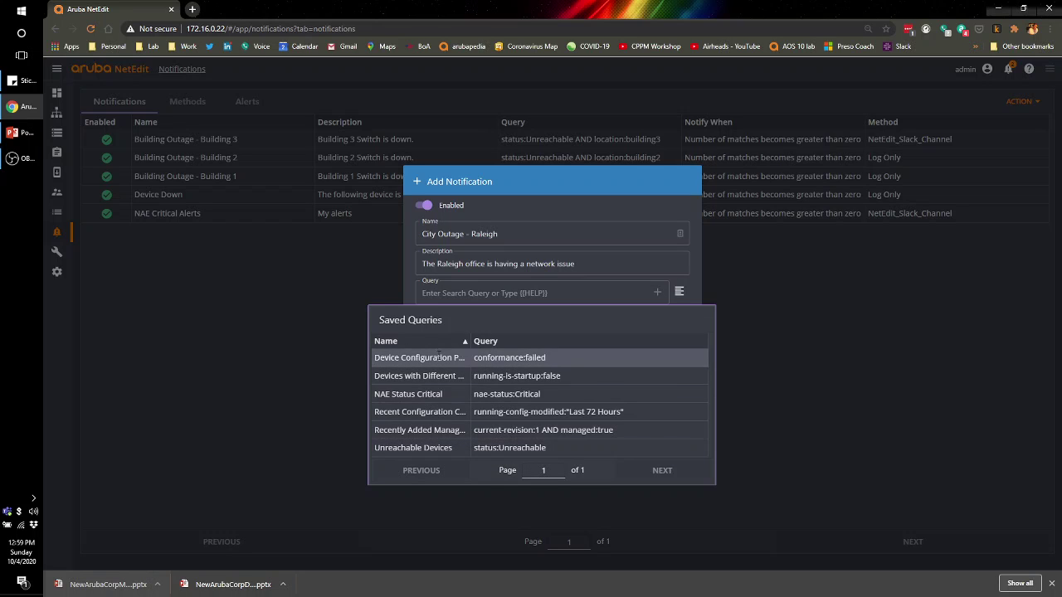
{"action": "left_click", "coordinate": [480, 448]}
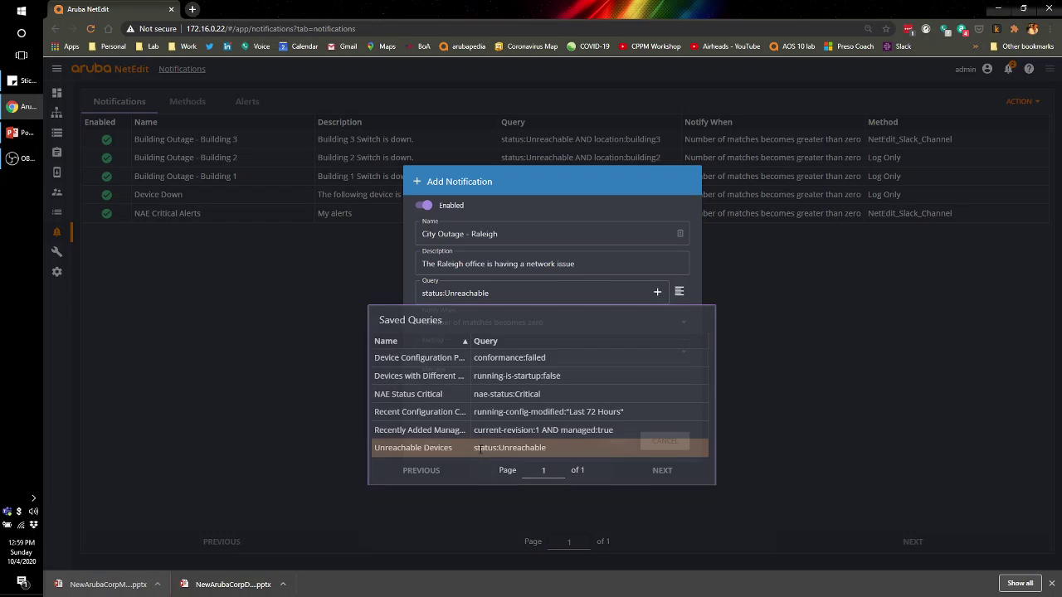
{"action": "left_click", "coordinate": [509, 293]}
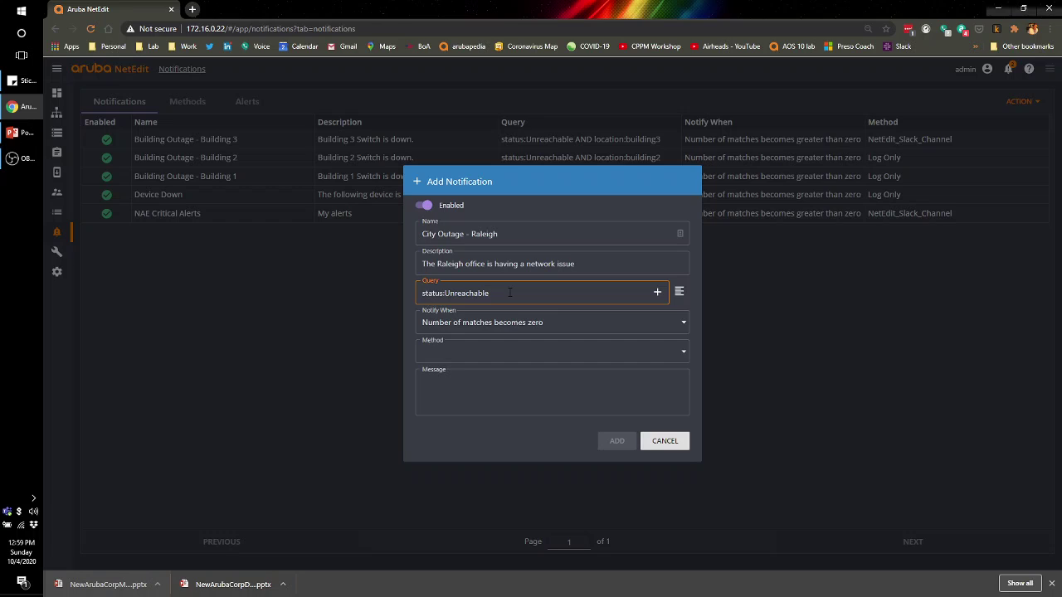
{"action": "type", "text": "AN"}
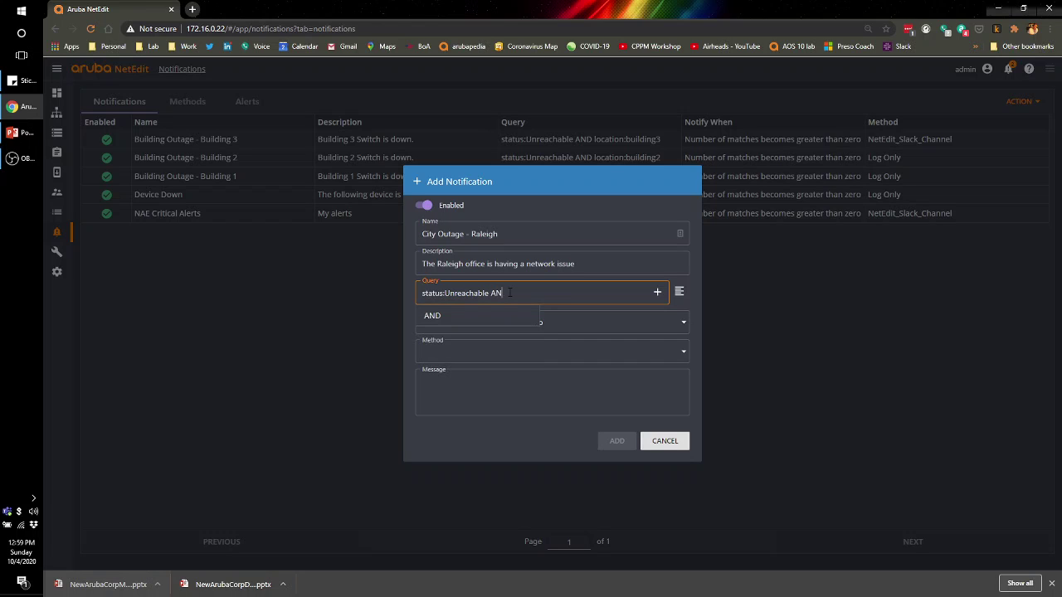
{"action": "type", "text": "D City:"}
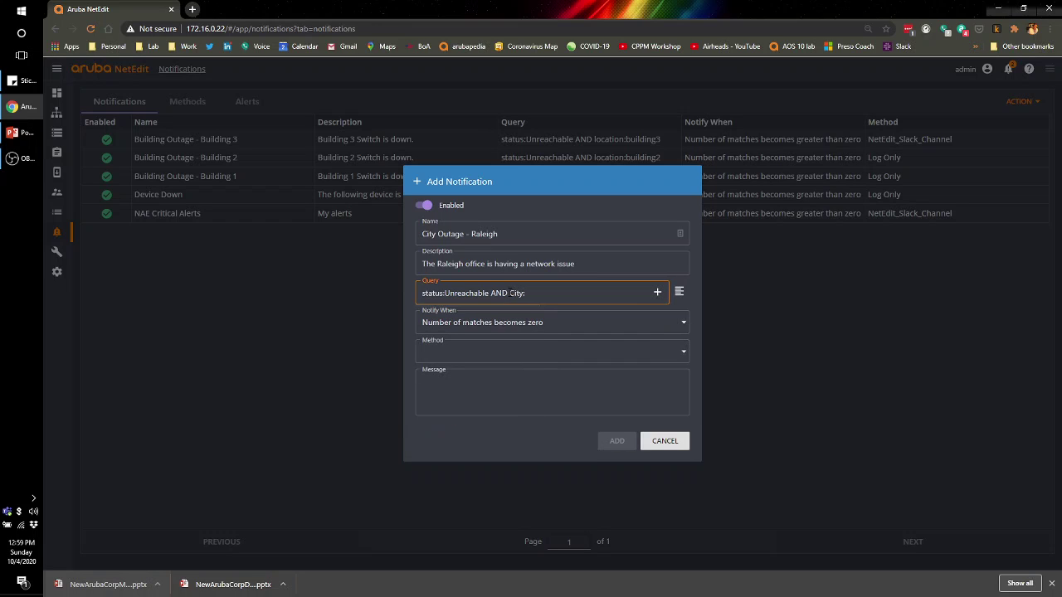
{"action": "type", "text": "Raleigh"}
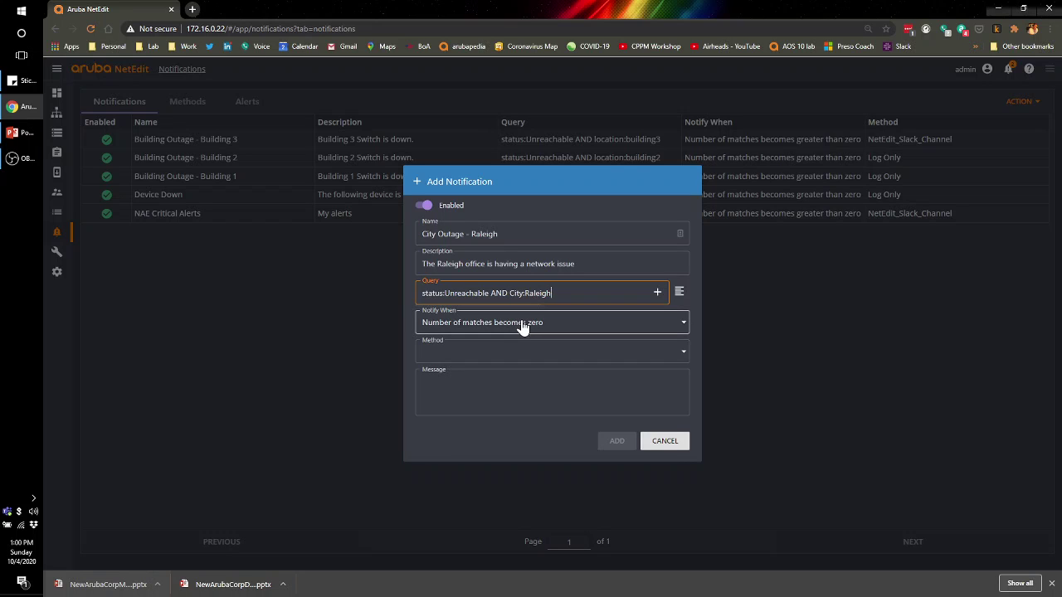
- Set the notification to trigger when the number of matches becomes greater than zero, using the Log Only method, and add it
{"action": "left_click", "coordinate": [522, 326]}
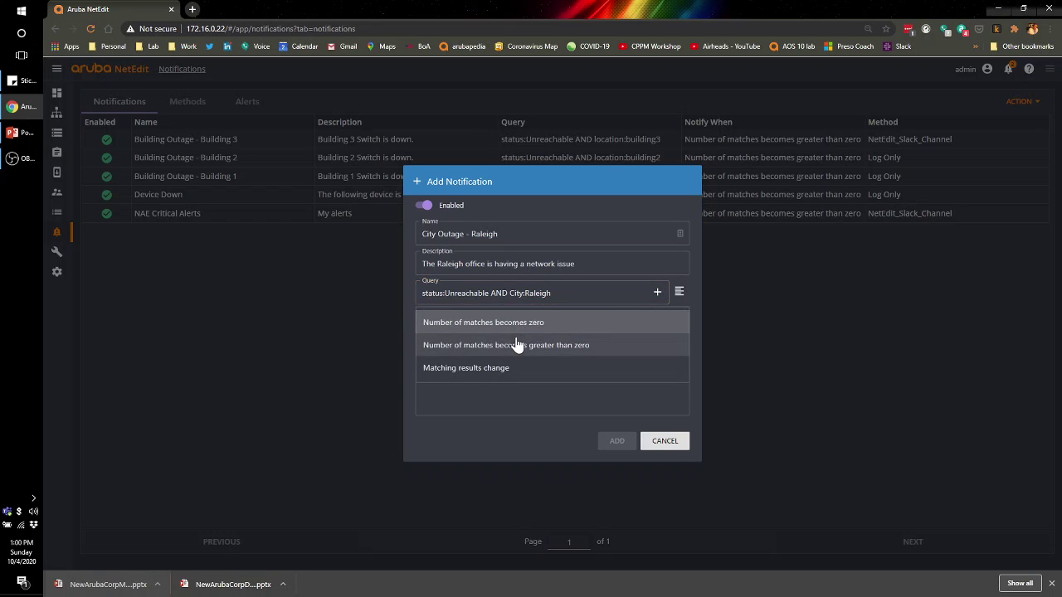
{"action": "left_click", "coordinate": [511, 347]}
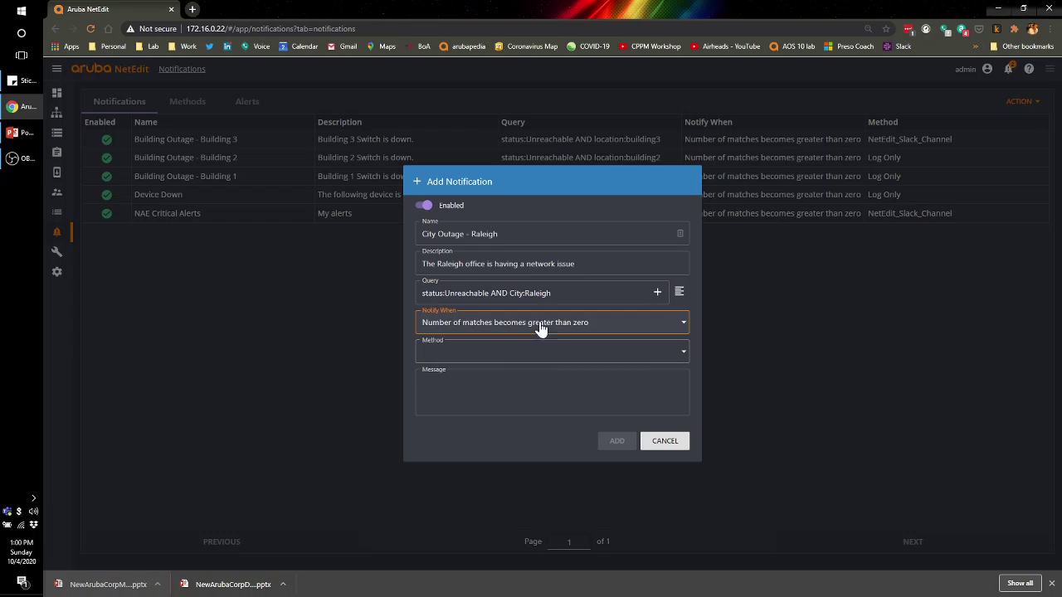
{"action": "left_click", "coordinate": [507, 357]}
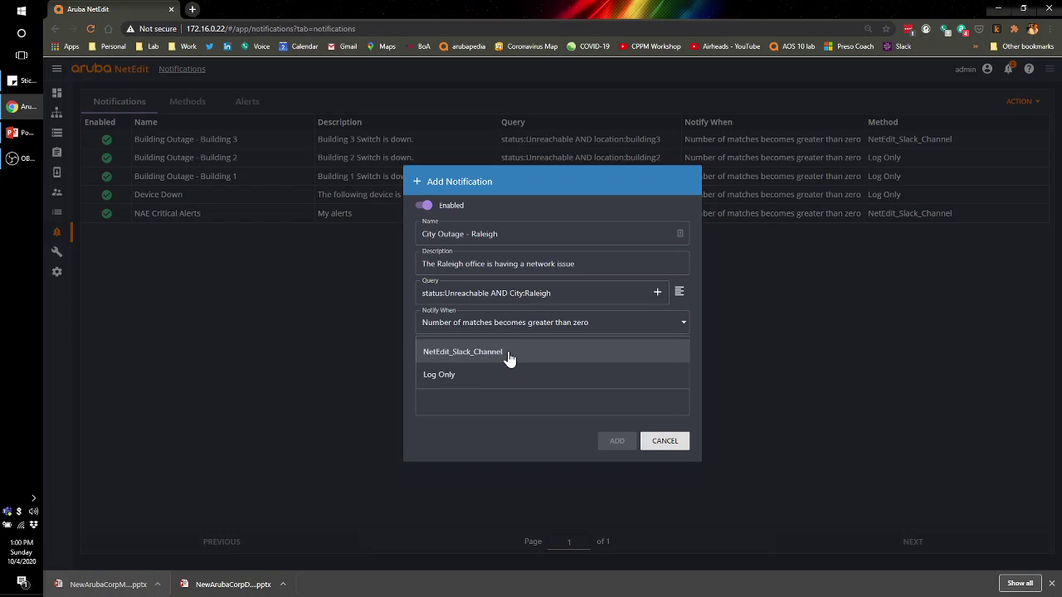
{"action": "left_click", "coordinate": [440, 377]}
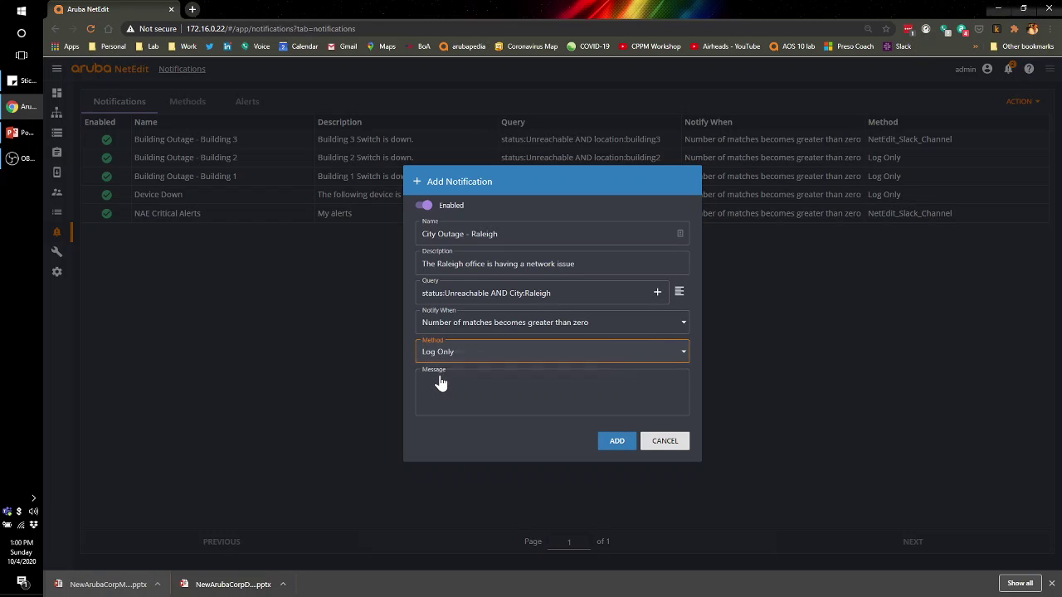
{"action": "left_click", "coordinate": [498, 378]}
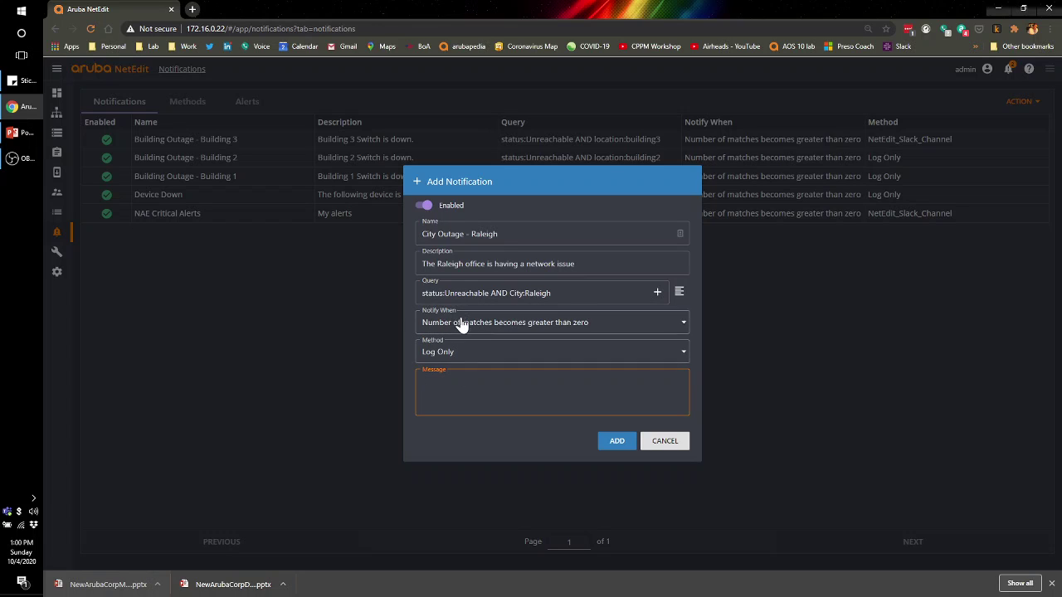
{"action": "left_click", "coordinate": [611, 446]}
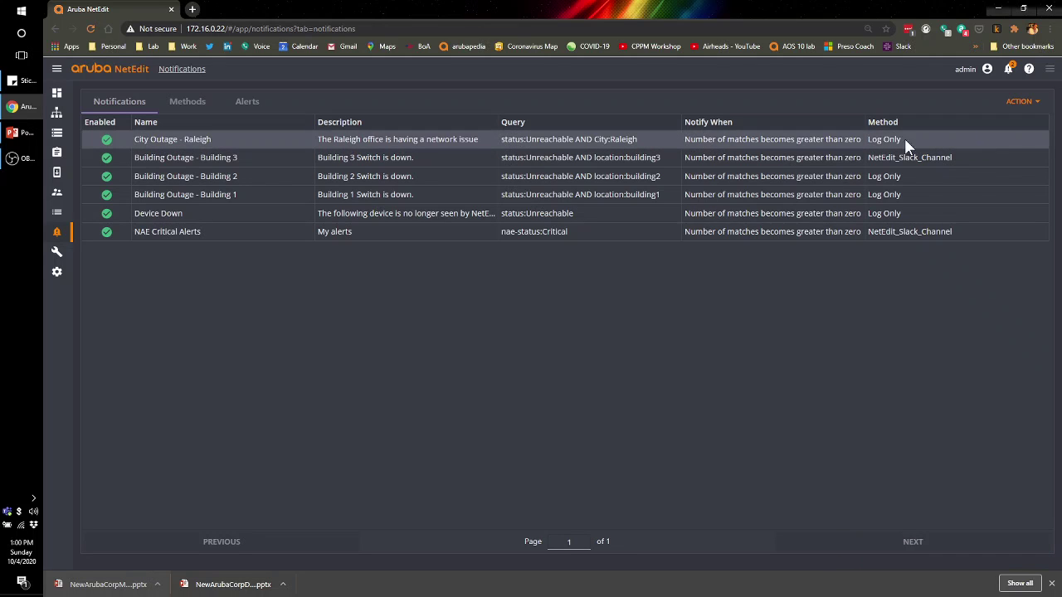
- Open the log of triggered notification alerts
{"action": "left_click", "coordinate": [247, 103]}
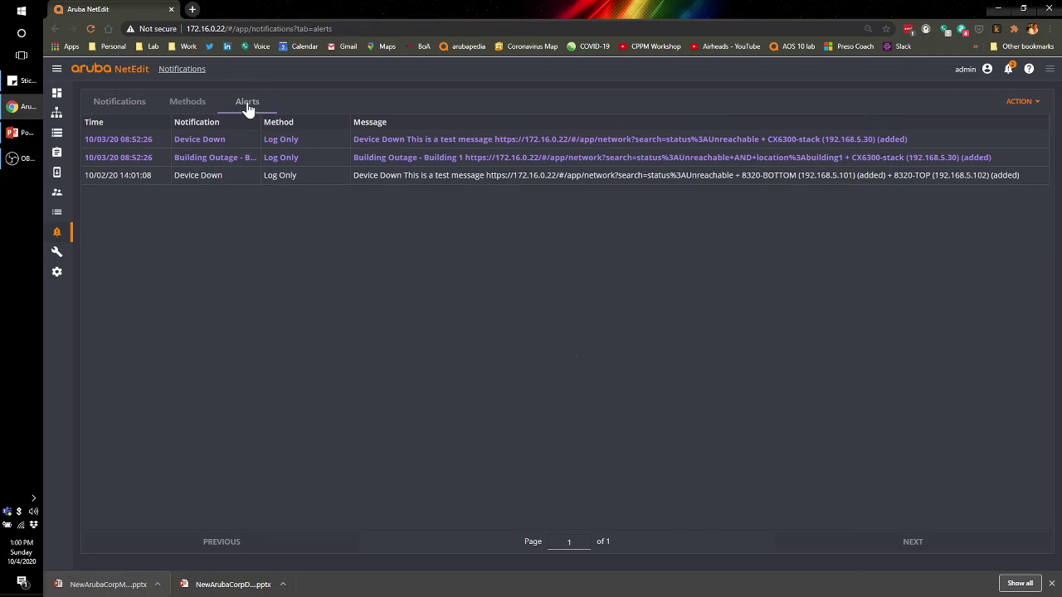